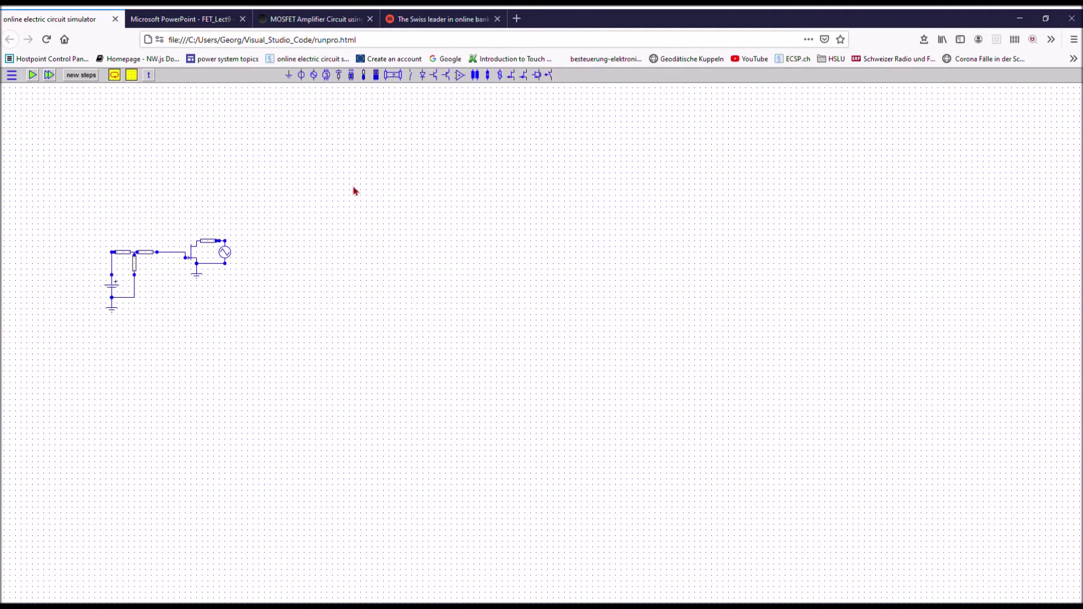
- Open the n-channel FET's properties and move its UGS operating point to 0.10 V
click(192, 249)
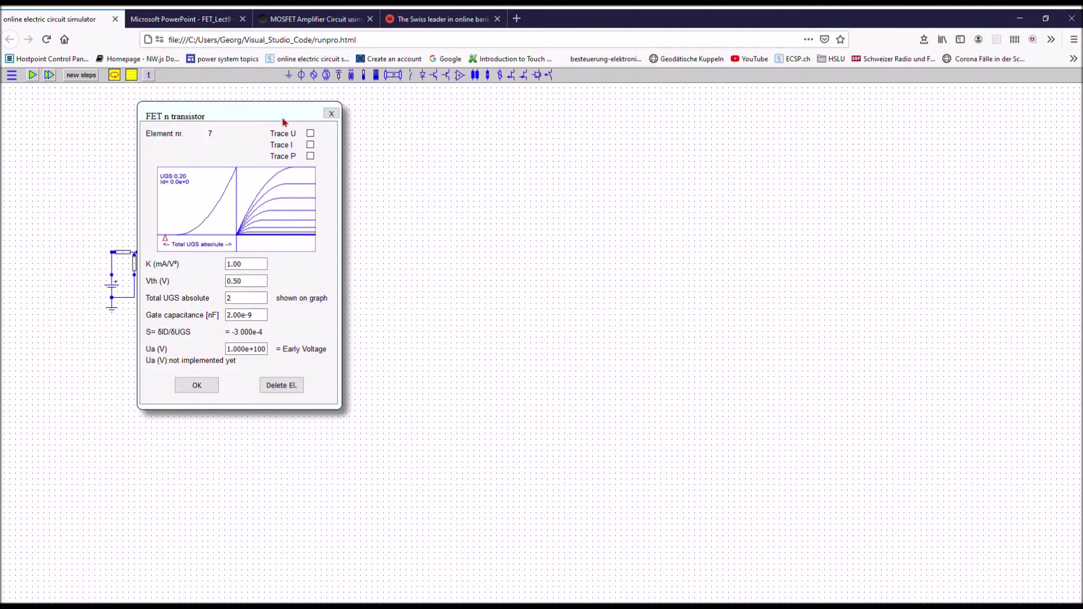
drag(280, 119, 431, 132)
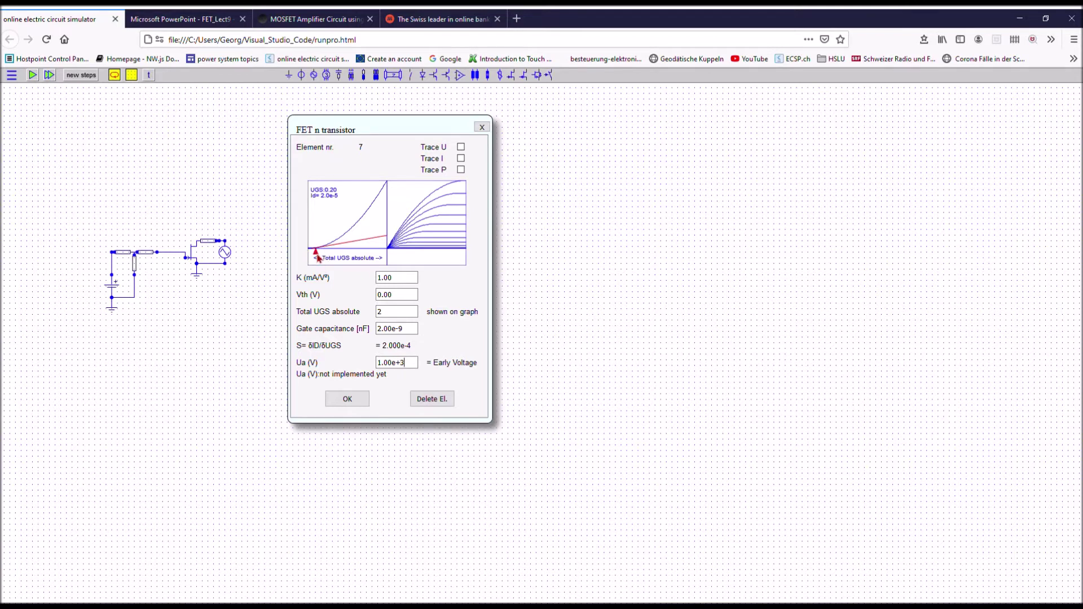
drag(318, 256, 337, 255)
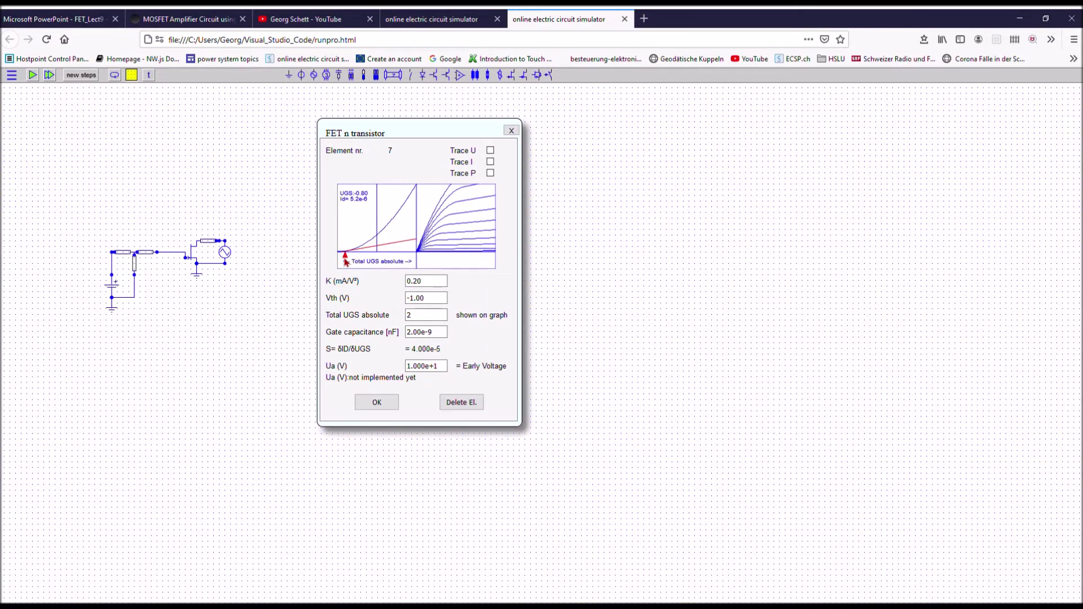
drag(347, 262, 383, 257)
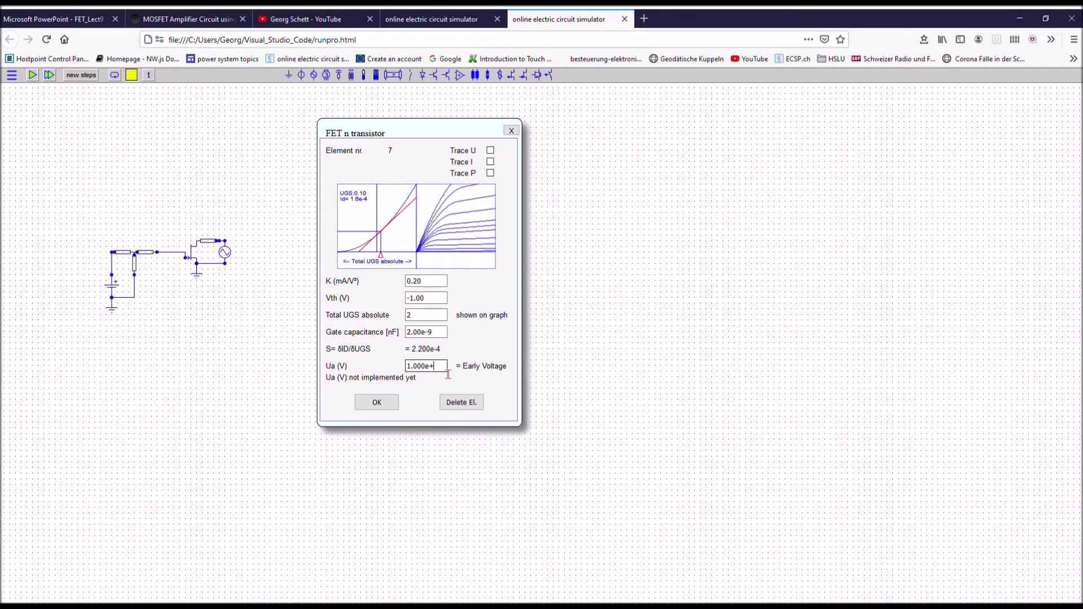
- Set the FET's Early voltage to 3
text(3)
key(Return)
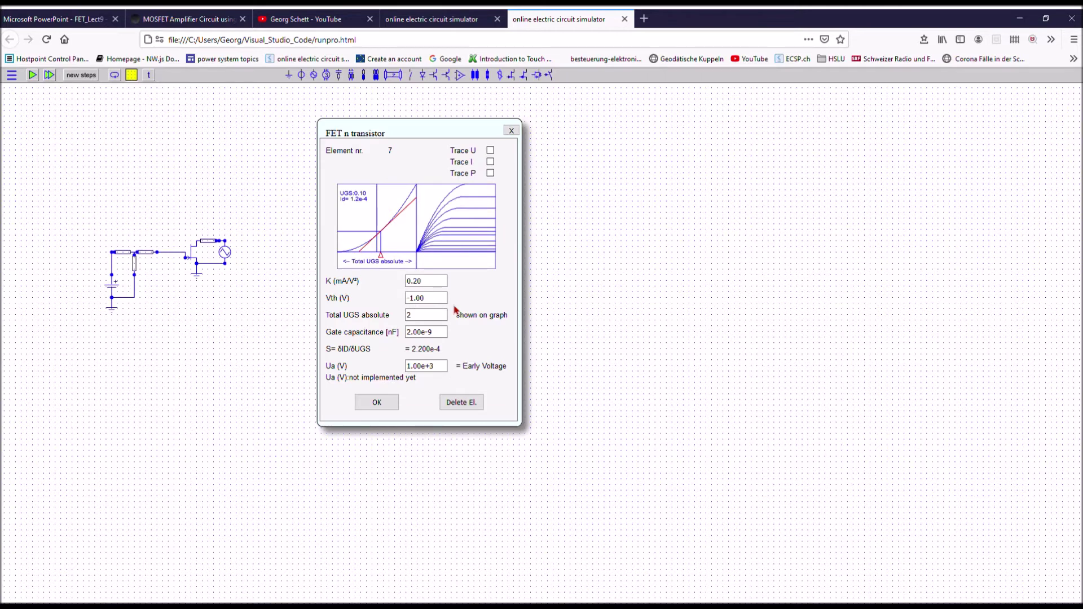
key(Return)
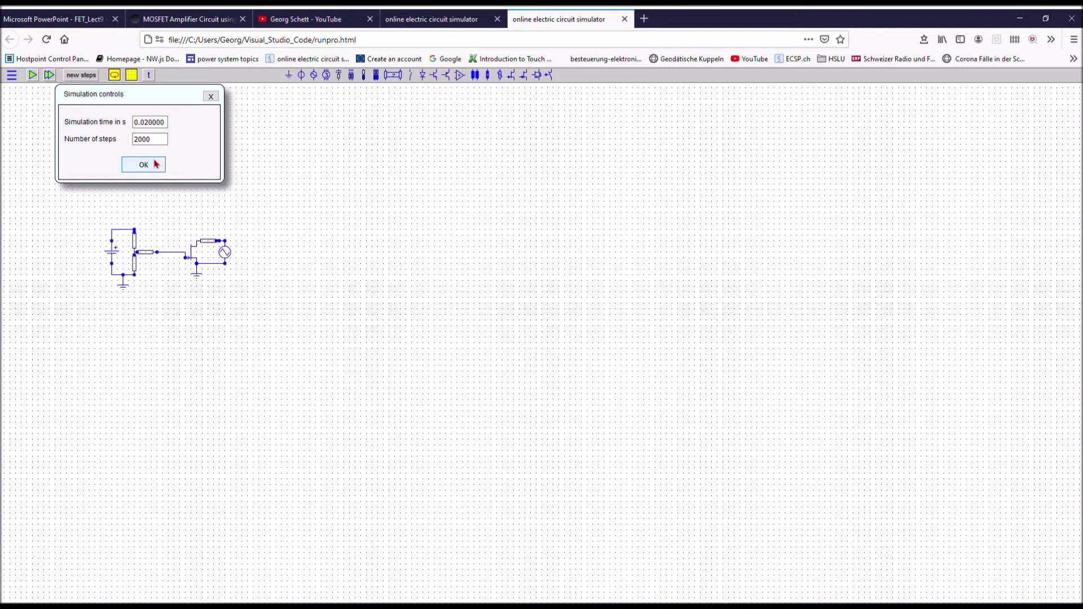
- Run the time-domain simulation and briefly highlight the source-side resistor's current trace
click(144, 165)
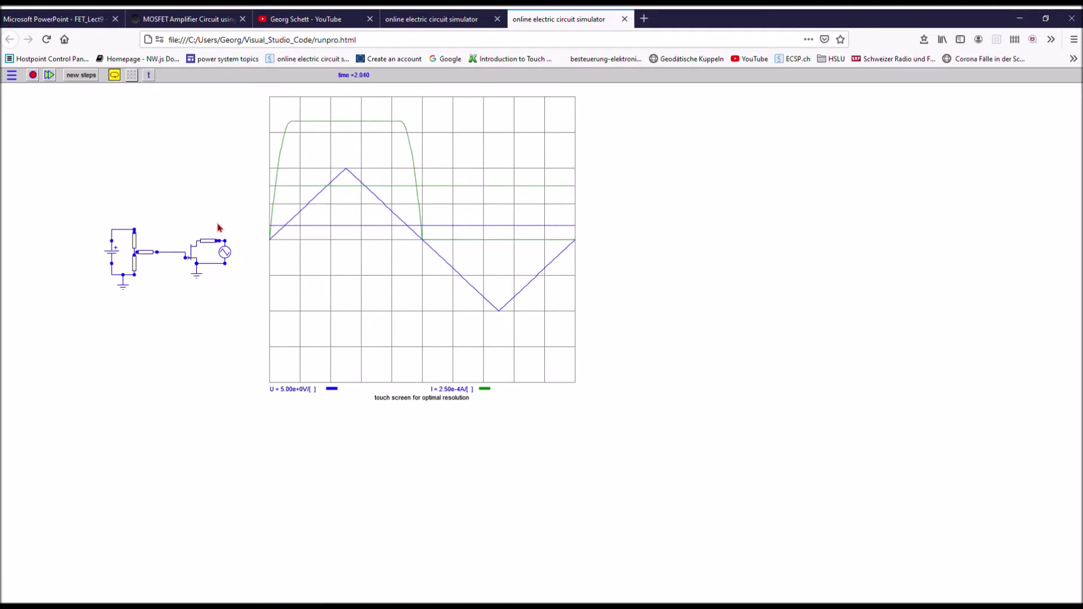
click(215, 241)
click(214, 271)
- Lower the bias resistor to 144.5 Ω, then briefly highlight the current beside the AC source
click(135, 264)
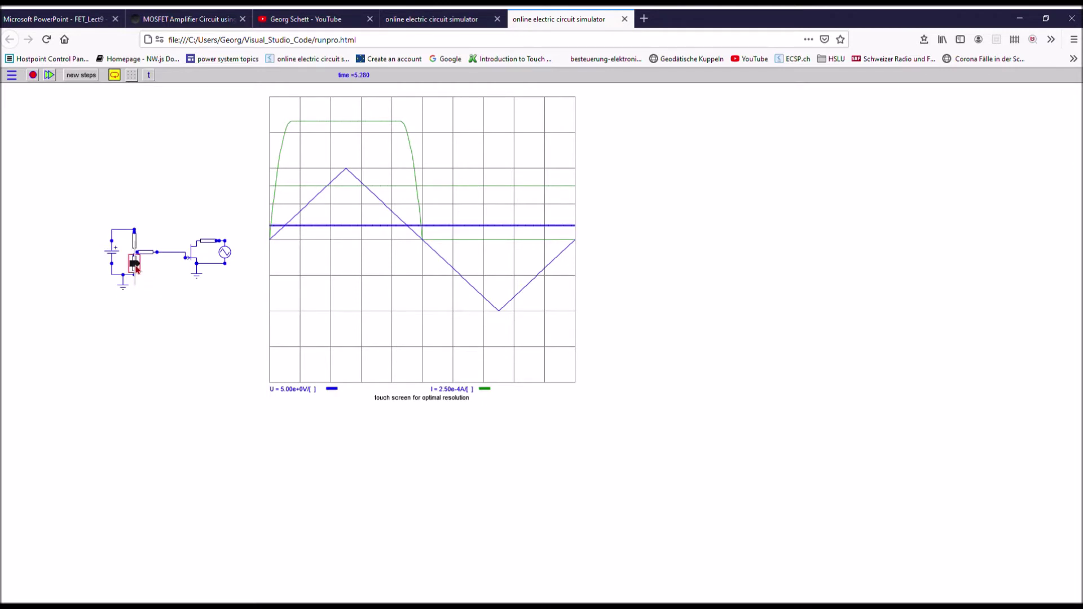
drag(137, 289, 136, 266)
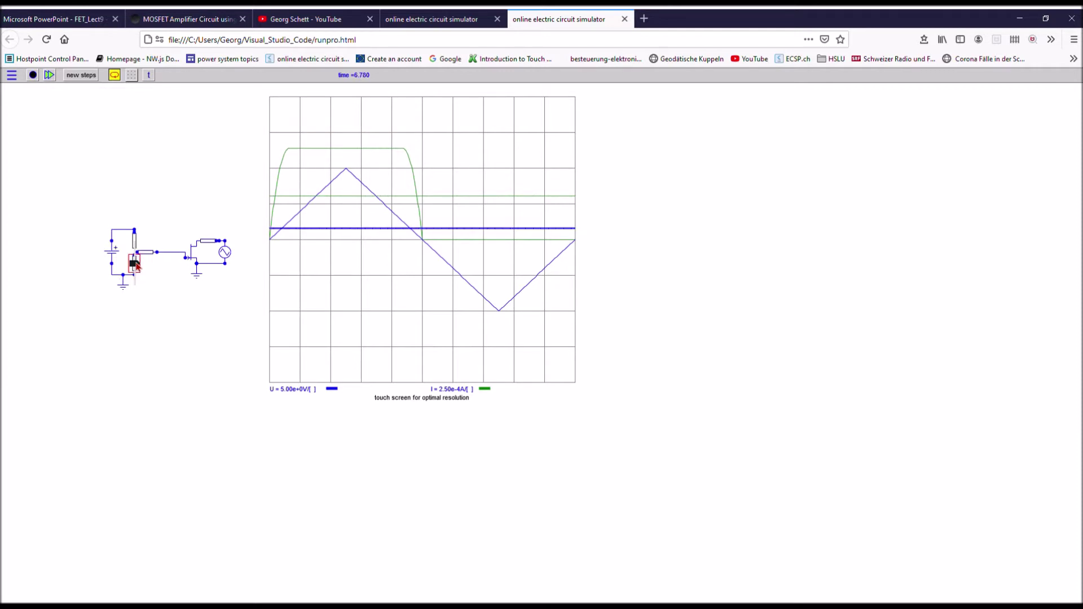
click(213, 242)
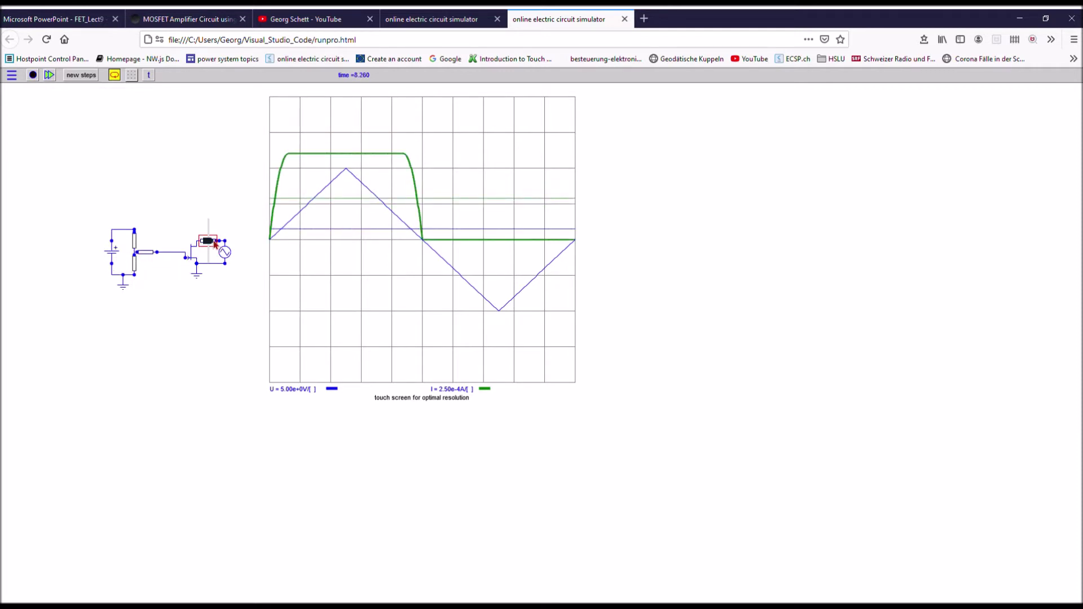
click(214, 242)
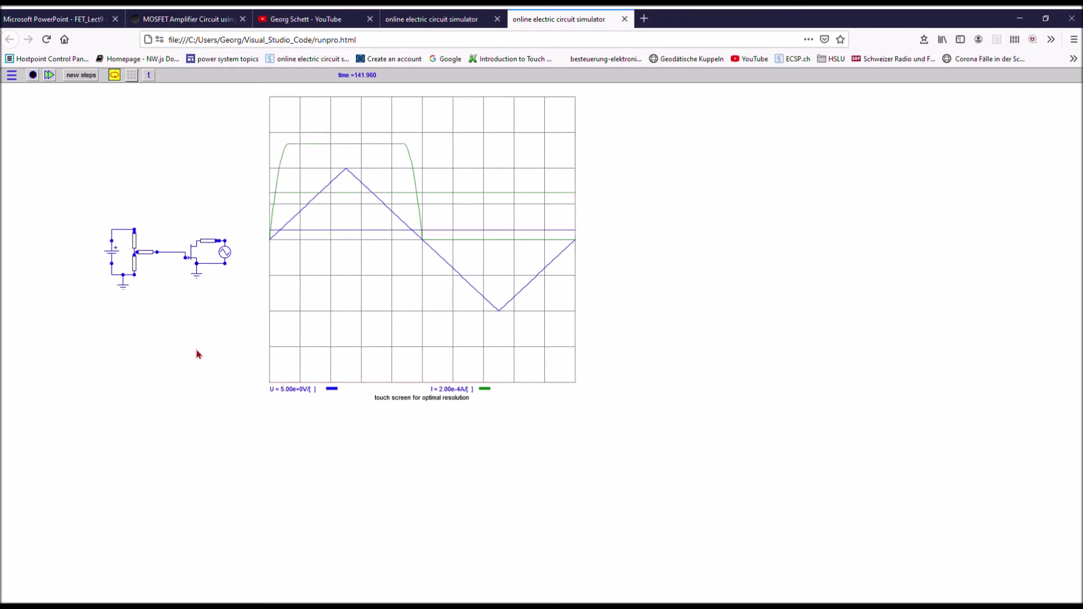
- Highlight the resistor beside the transistor and adjust its value while watching its current
click(208, 241)
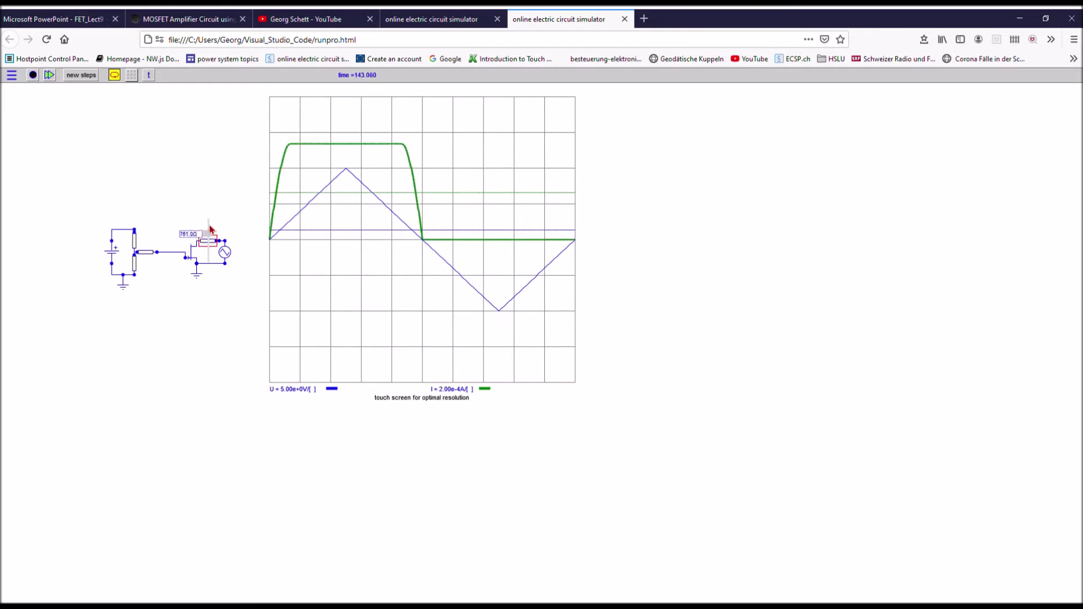
click(216, 253)
click(209, 241)
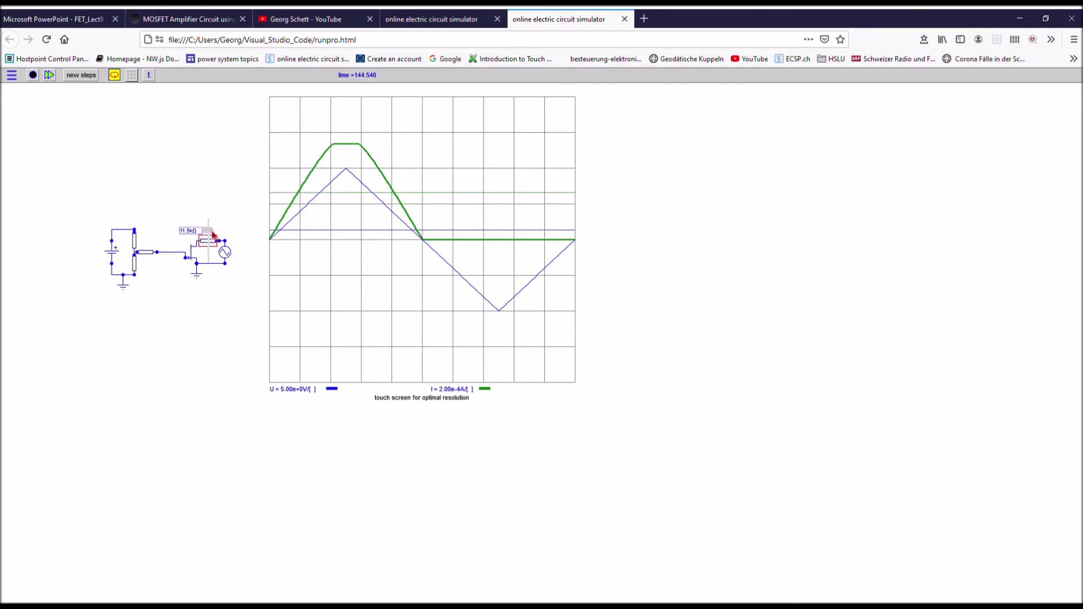
click(213, 241)
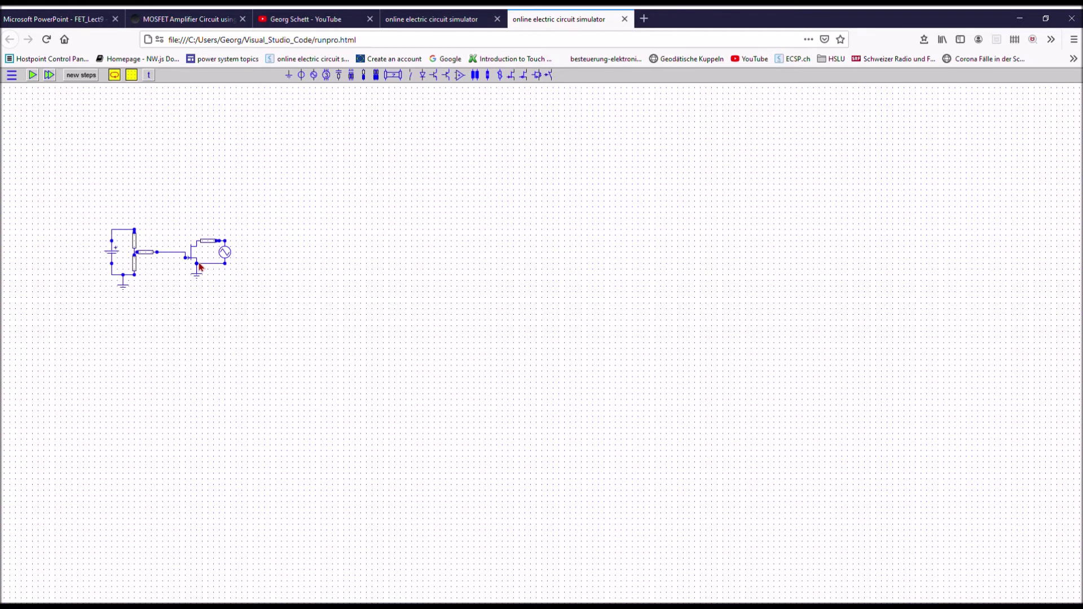
mouse_move(525, 79)
drag(526, 79, 346, 243)
click(346, 244)
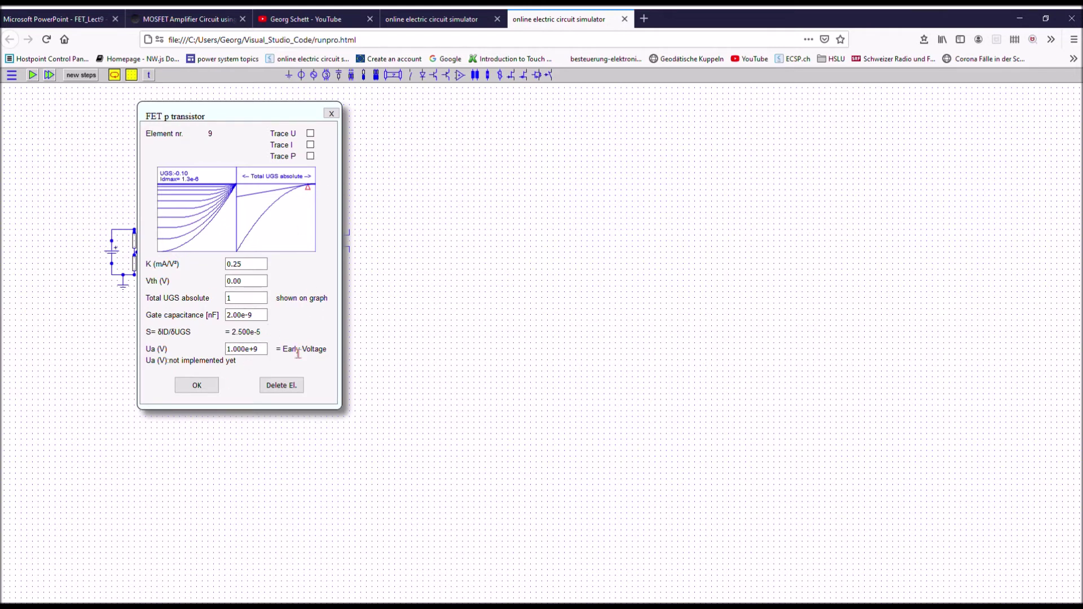
key(Return)
mouse_move(511, 77)
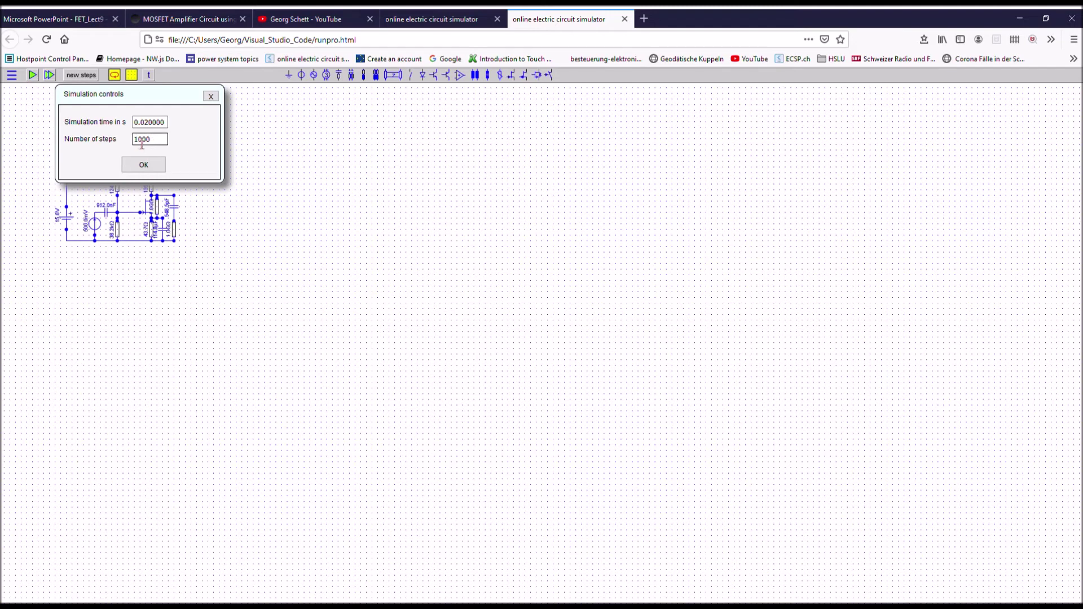
- Run the amplifier simulation at 2.50 V per division, highlighting the source and load waveforms
click(141, 164)
click(467, 254)
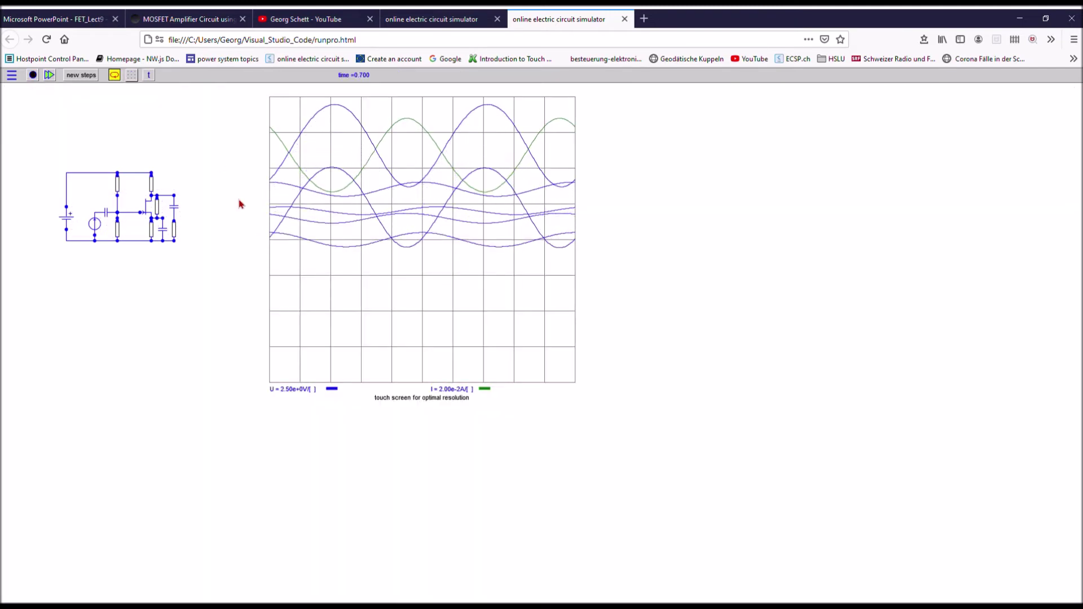
click(95, 220)
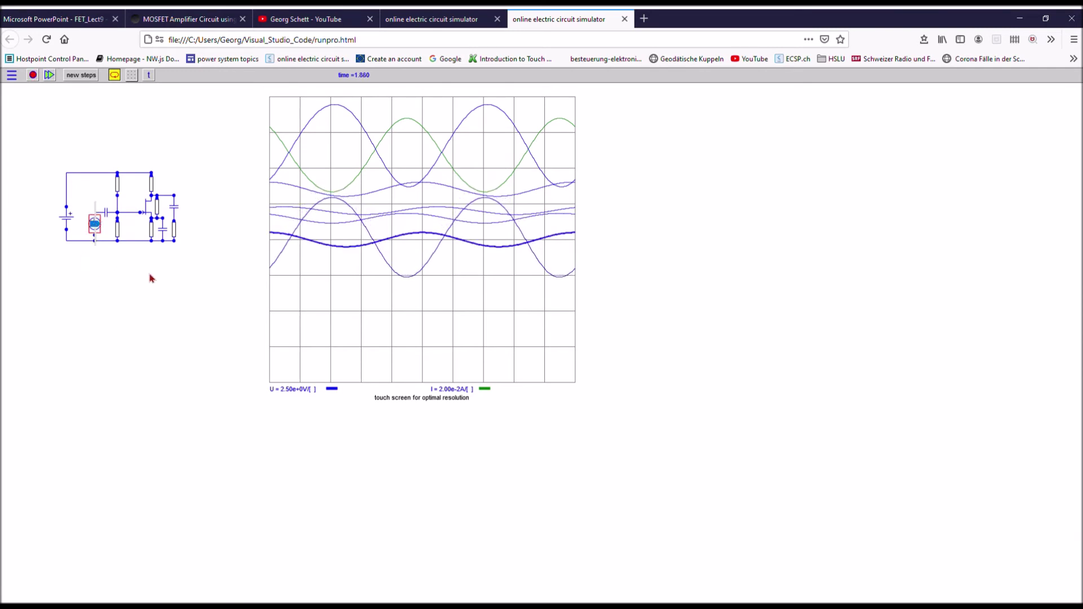
click(174, 229)
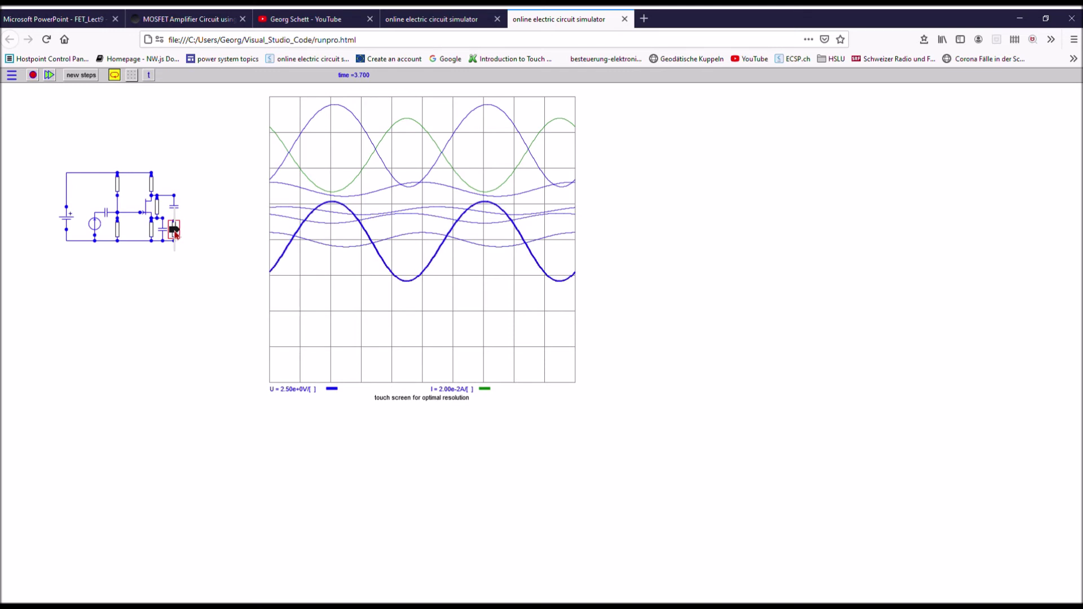
click(158, 230)
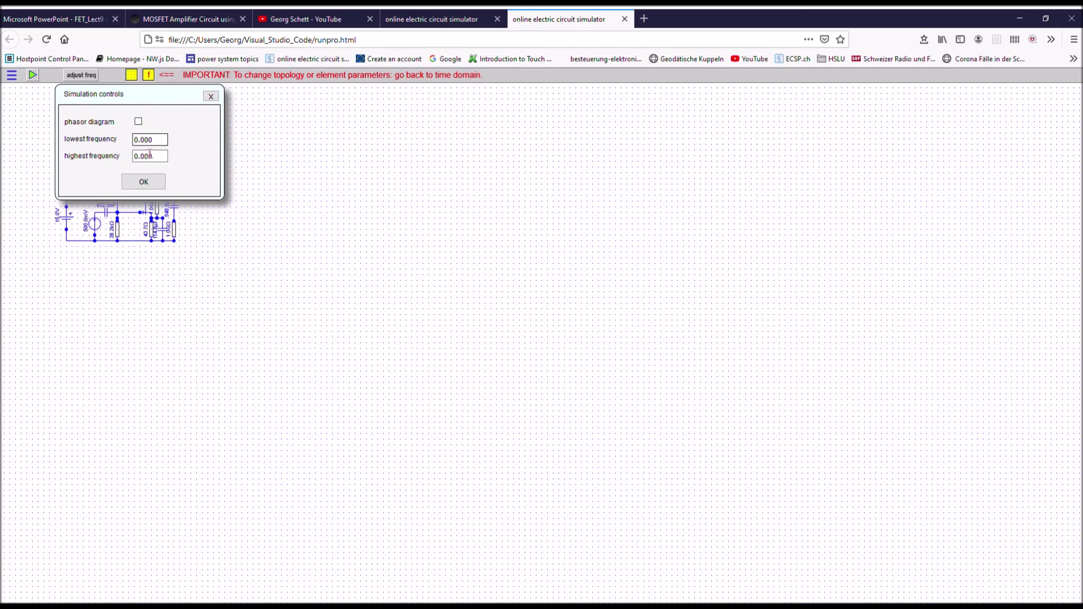
- Clear the lowest and highest frequency values in the simulation controls
drag(136, 140, 164, 140)
key(ctrl+a)
key(BackSpace)
key(Tab)
key(BackSpace)
- Run the frequency sweep and highlight the output and 500 mV source response curves
click(142, 185)
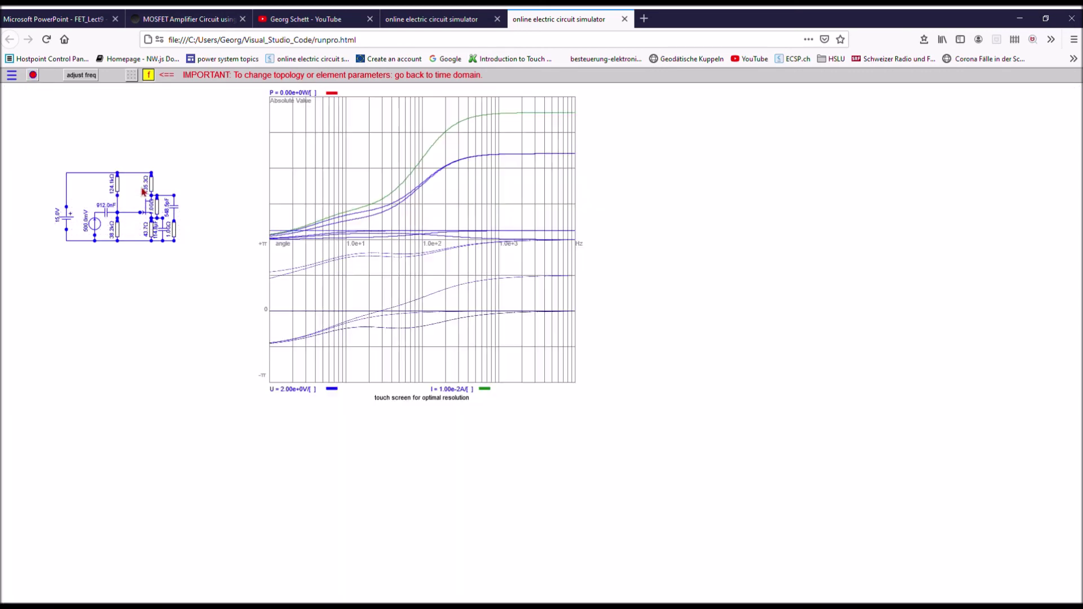
click(179, 229)
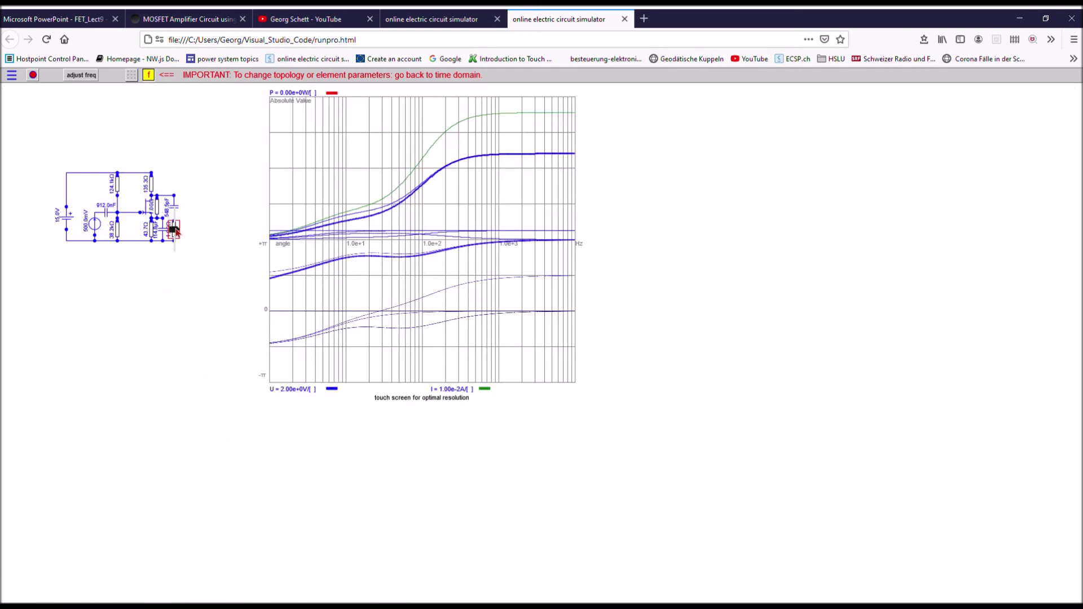
click(94, 225)
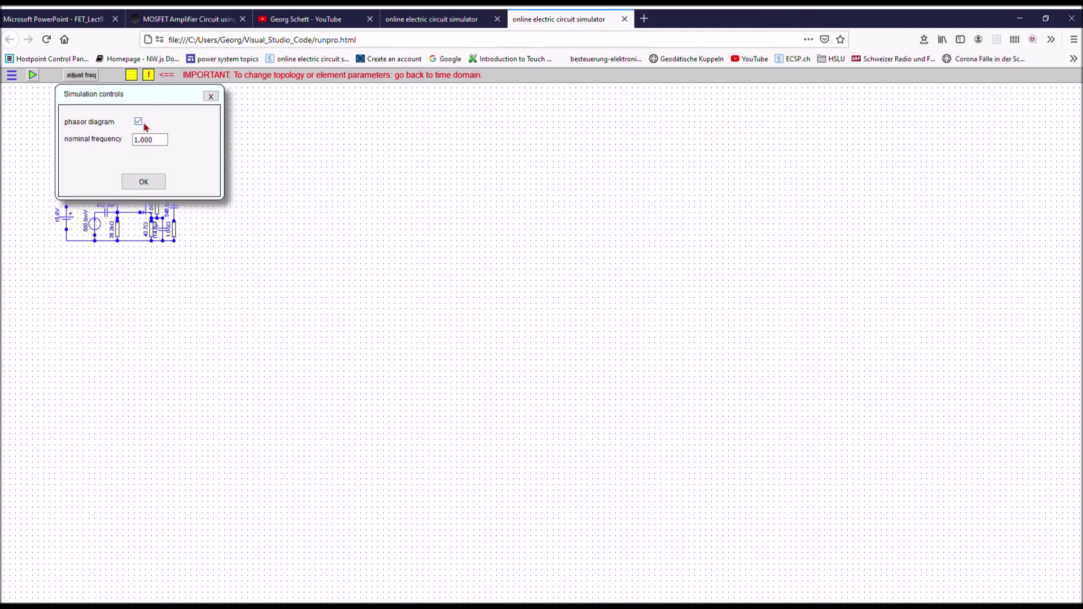
- Show the phasor diagram at nominal frequency 1.000 and read the 1.0 GΩ resistor and 500 mV source phasors
click(140, 140)
click(144, 181)
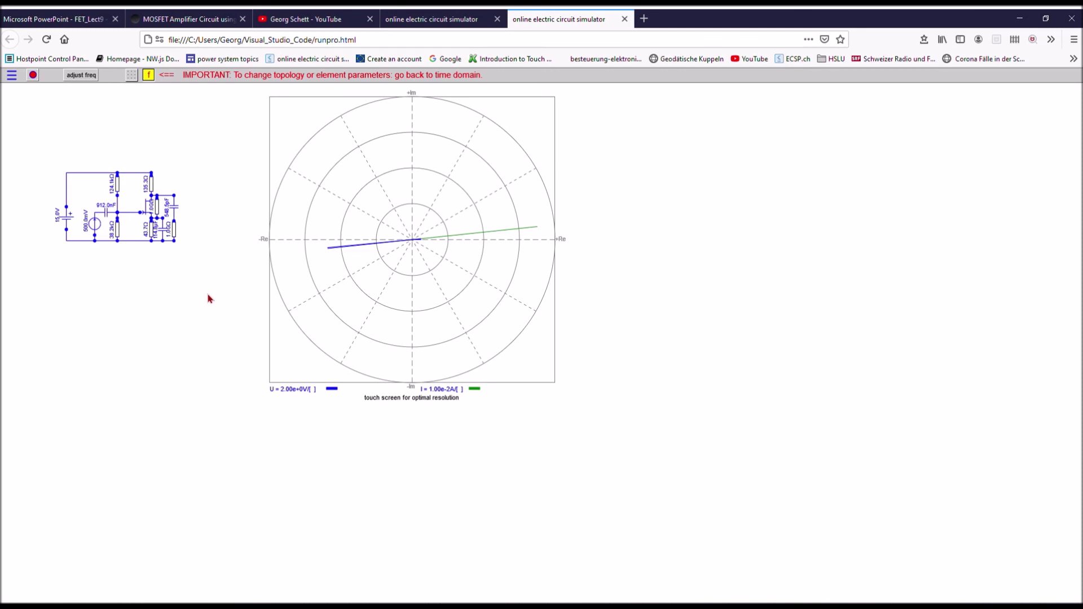
click(173, 237)
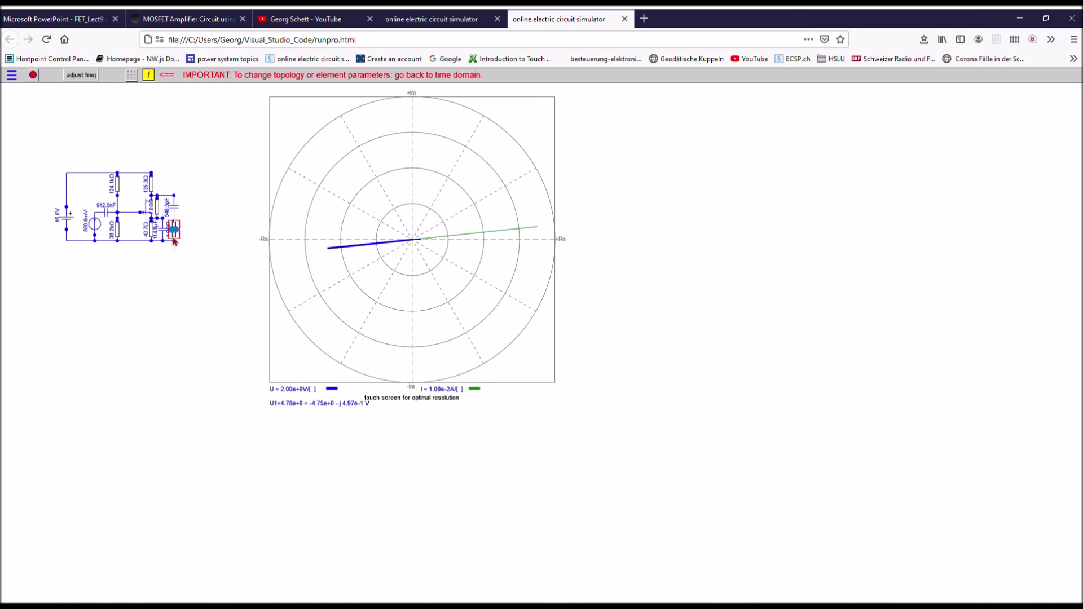
click(95, 225)
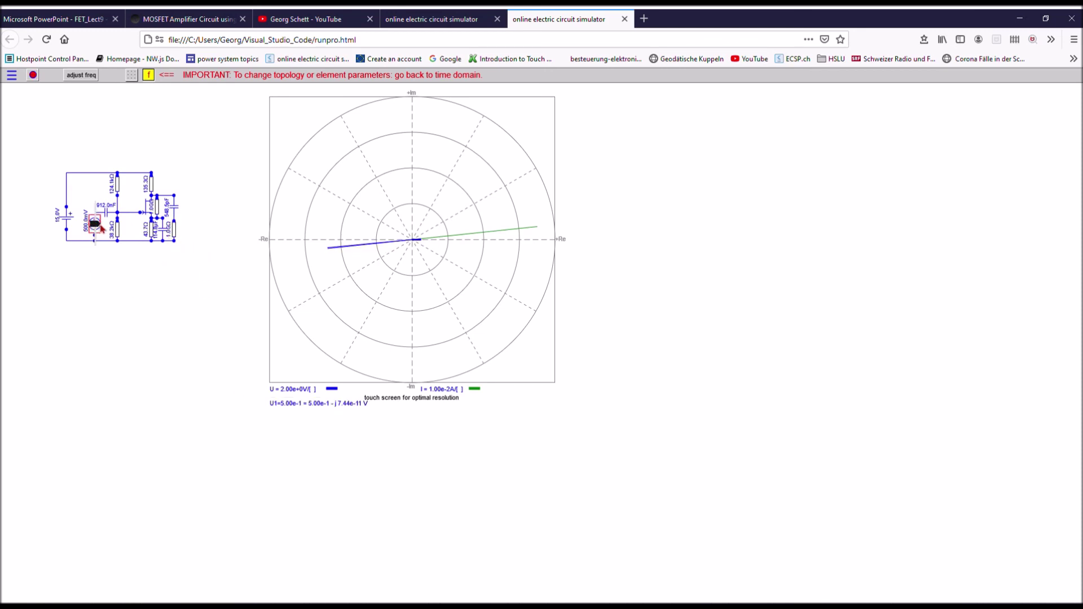